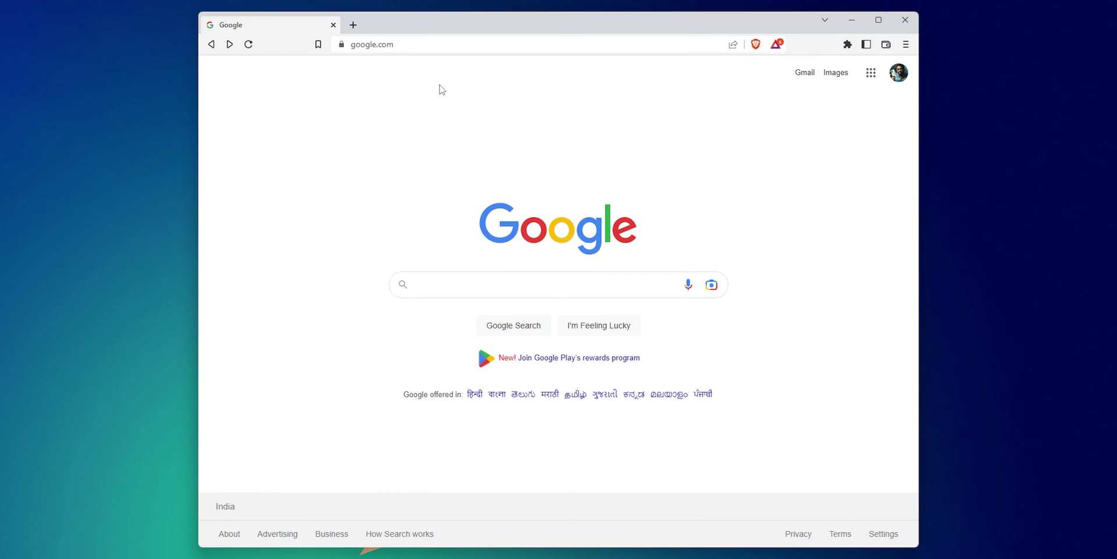
Go to xiaomifirmwareupdater.com in Brave, accepting the address-bar autocompletion
click(454, 46)
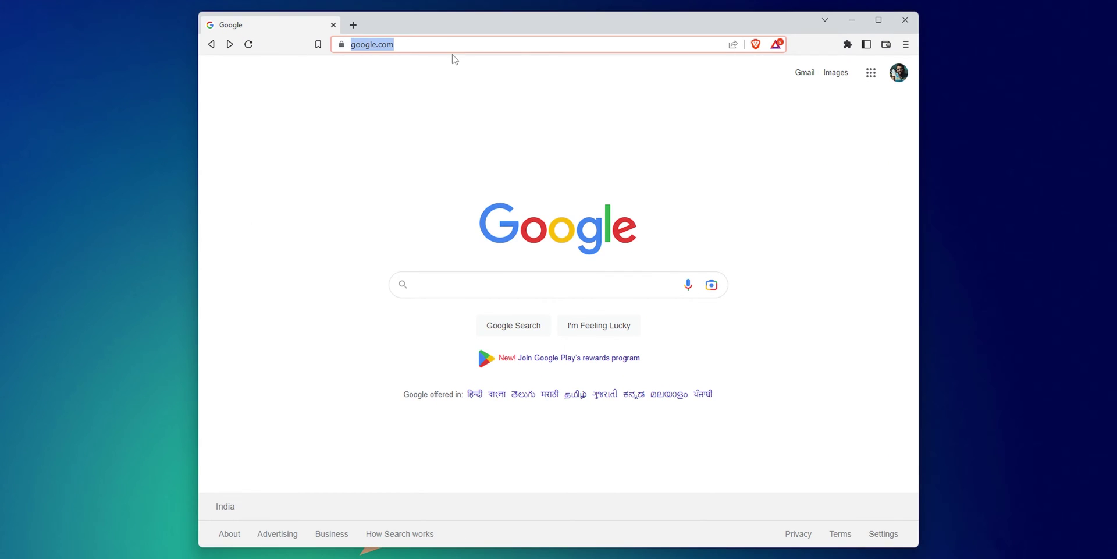
text(xiaom)
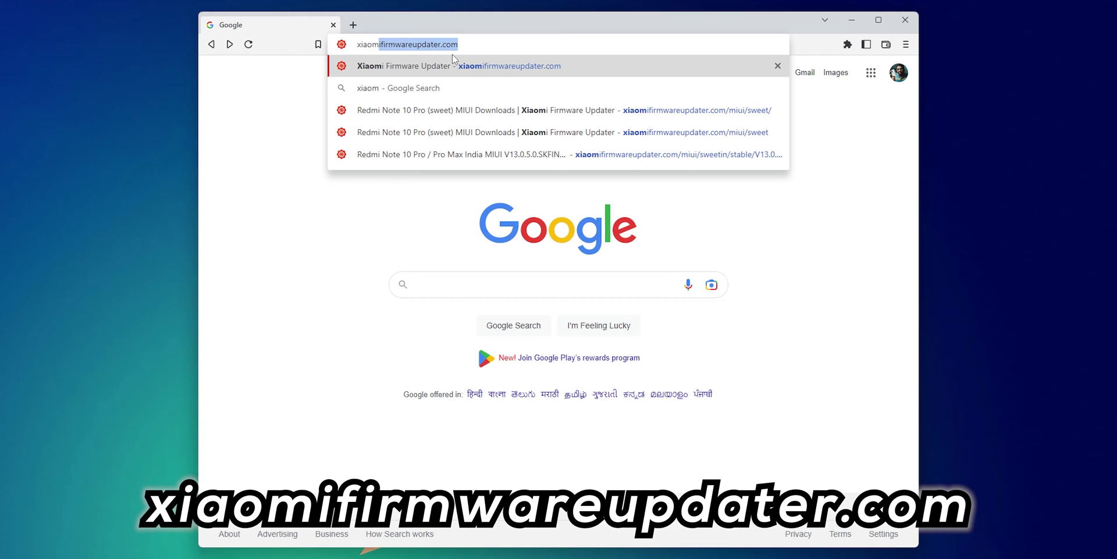
key(Return)
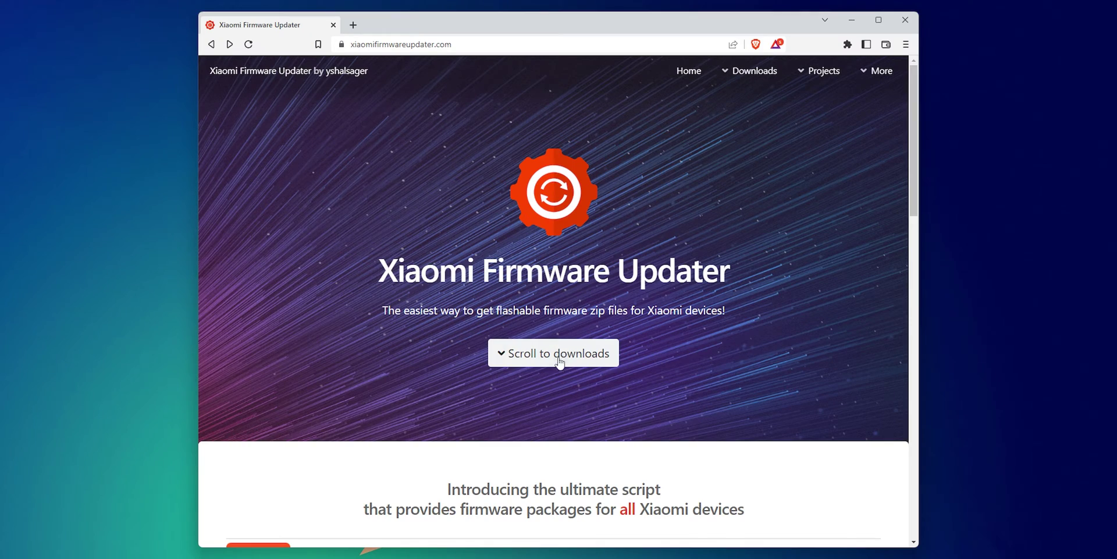
In the downloads section, search the device list for 'redmi note 10 pro', pick Redmi Note 10 Pro (sweet), and load its ROMs
click(560, 362)
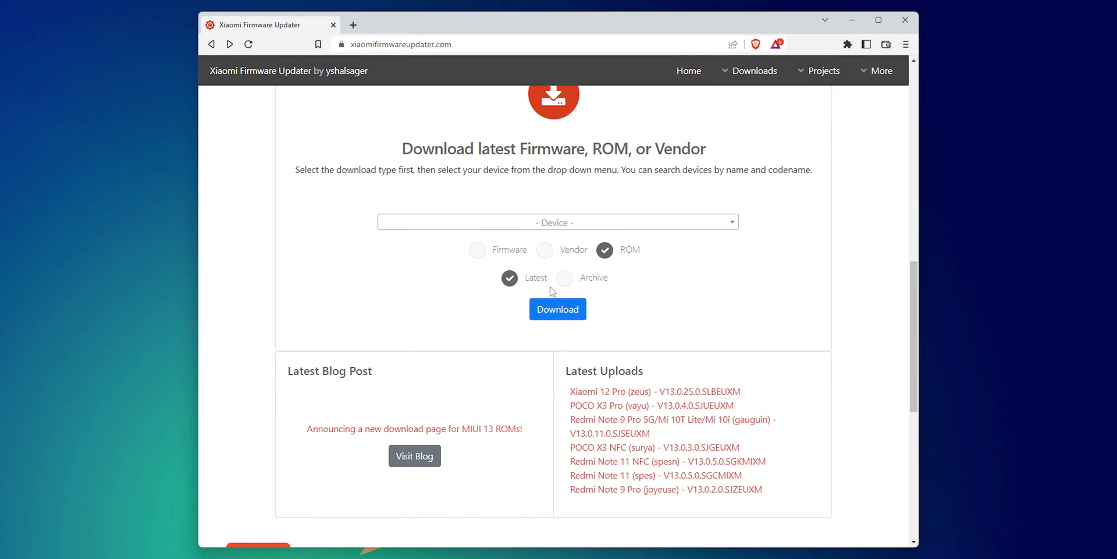
click(572, 224)
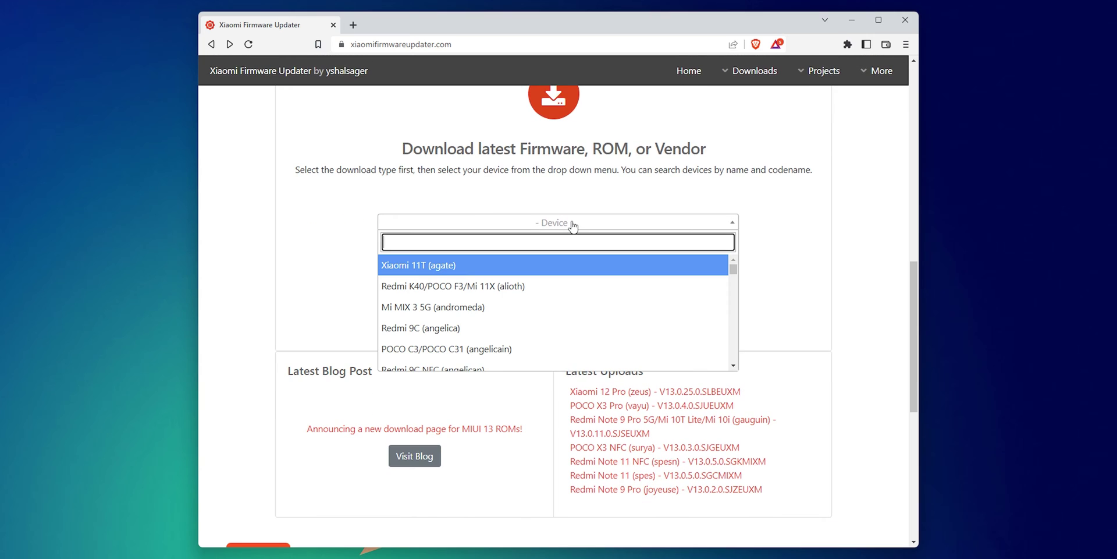
text(redmi note 10 pro)
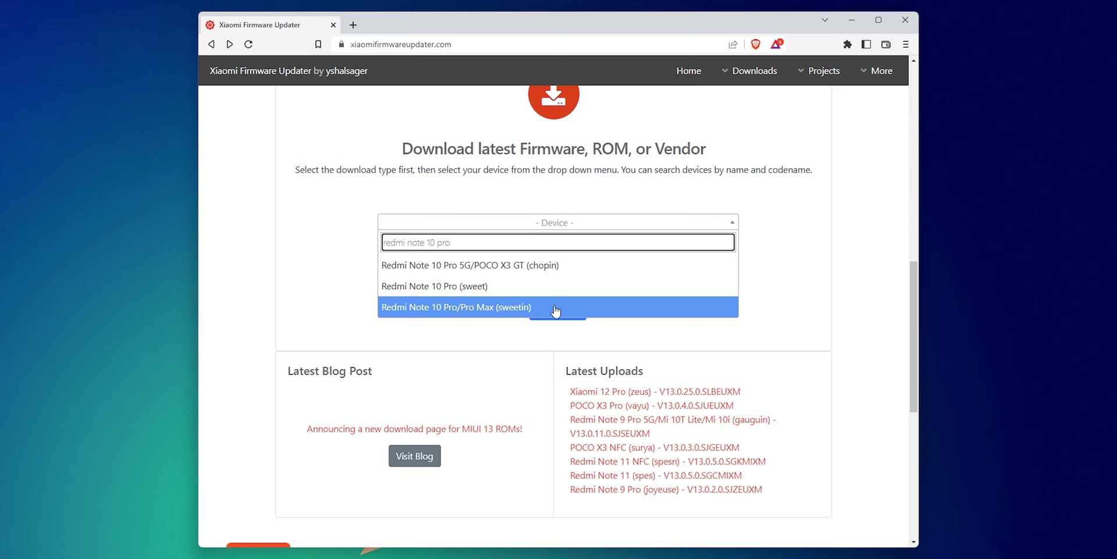
click(478, 286)
click(550, 313)
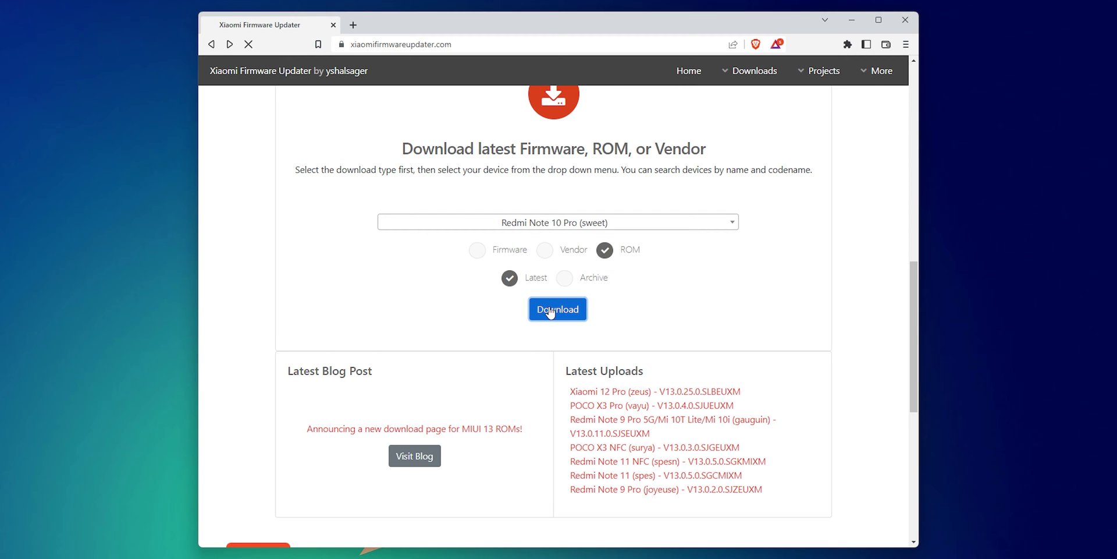
Sort the ROM table with Fastboot first and open the Pro Max India V13.0.5.0.SKFINXM Fastboot entry
scroll(755, 352, down, 6)
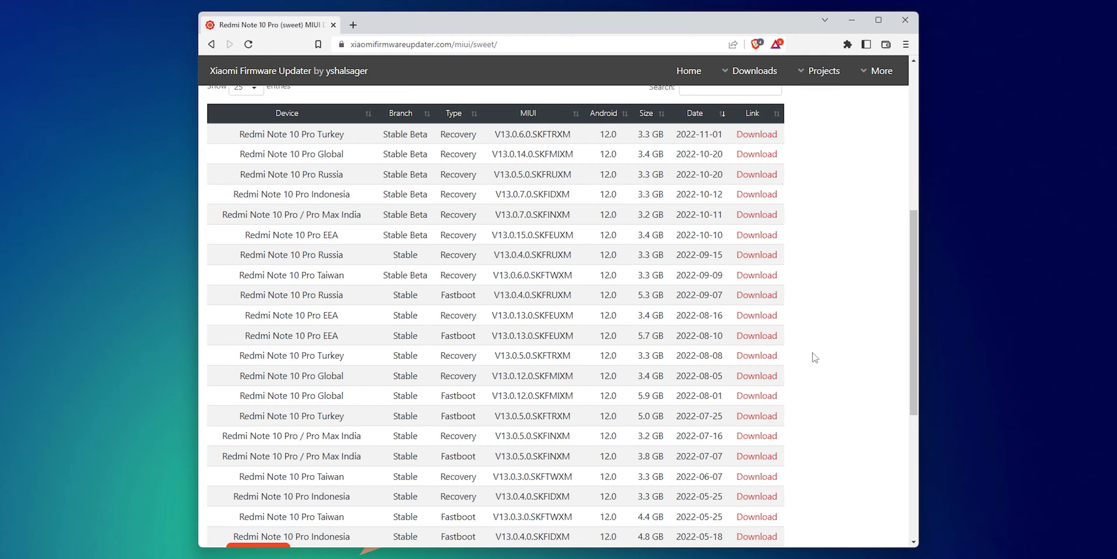
click(453, 114)
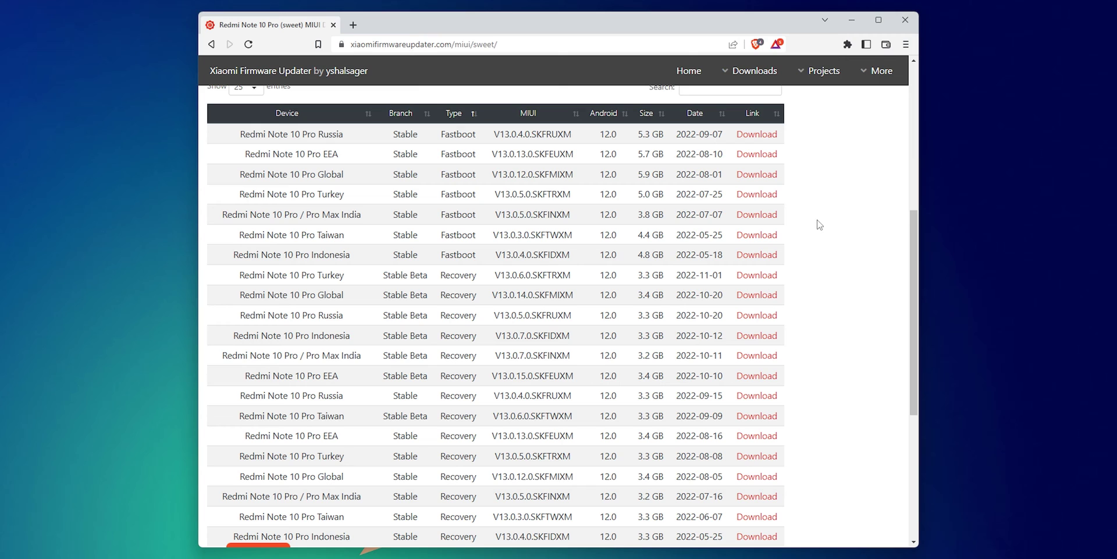
drag(222, 217, 803, 219)
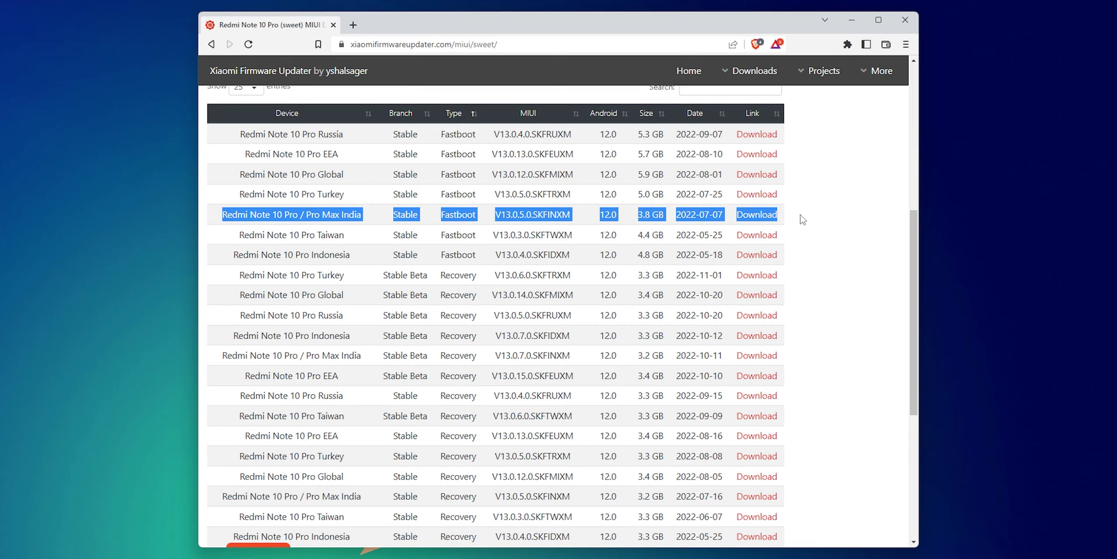
click(801, 220)
click(754, 217)
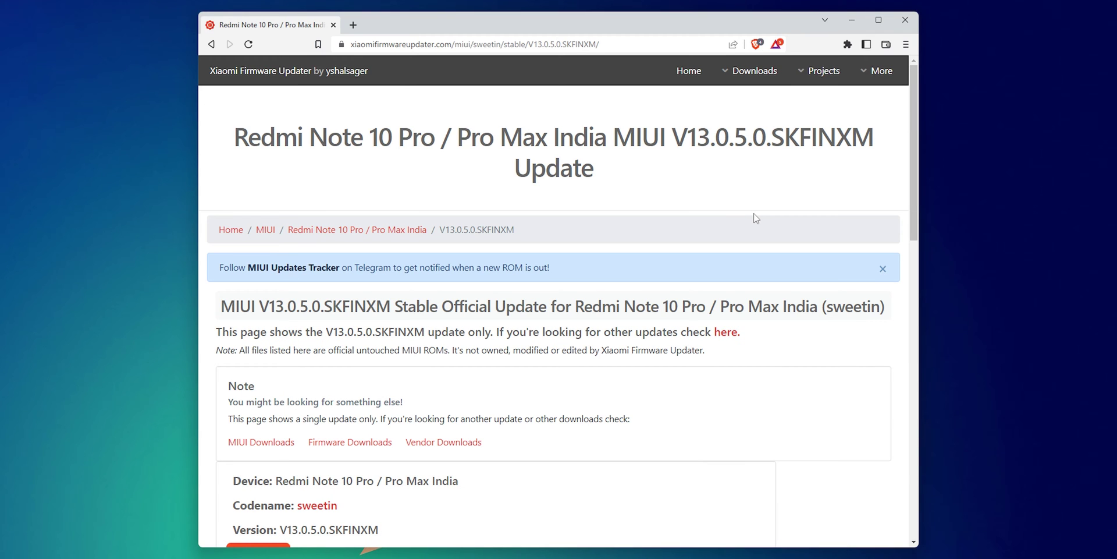
Scroll to the package cards and highlight that the first is Recovery and the second Fastboot
scroll(803, 266, down, 5)
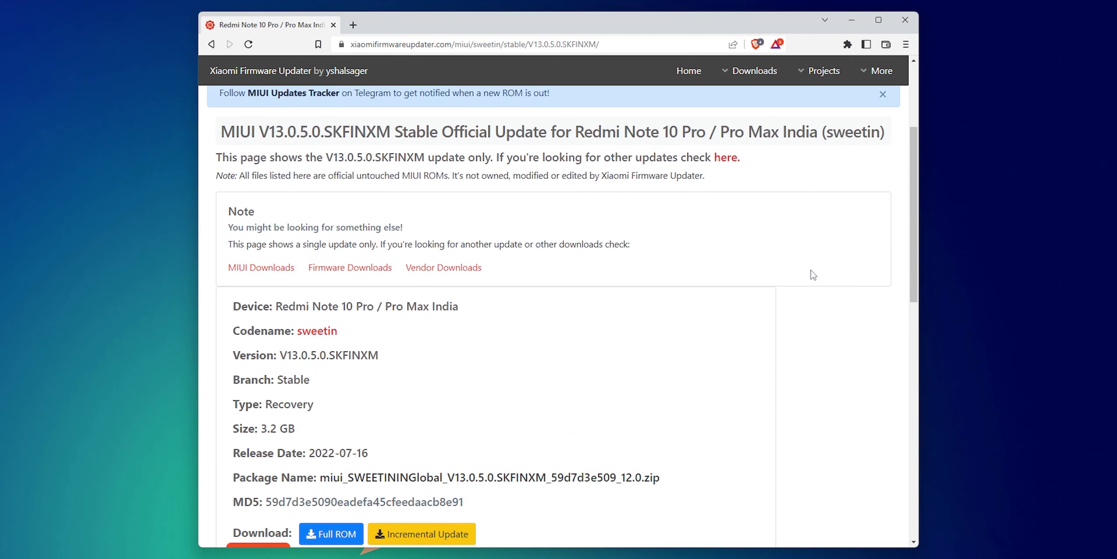
scroll(813, 273, down, 2)
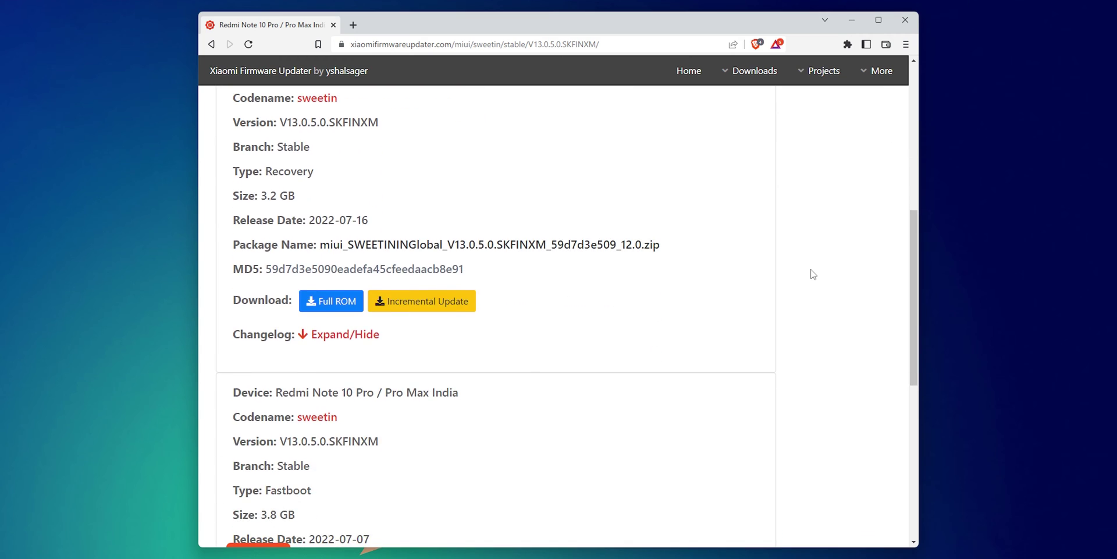
double_click(296, 174)
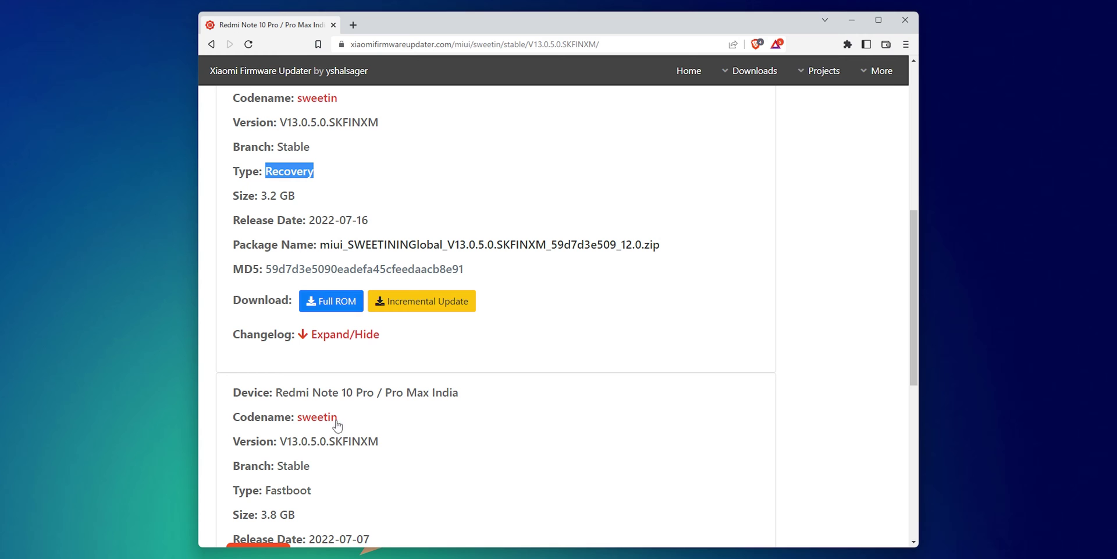
double_click(288, 490)
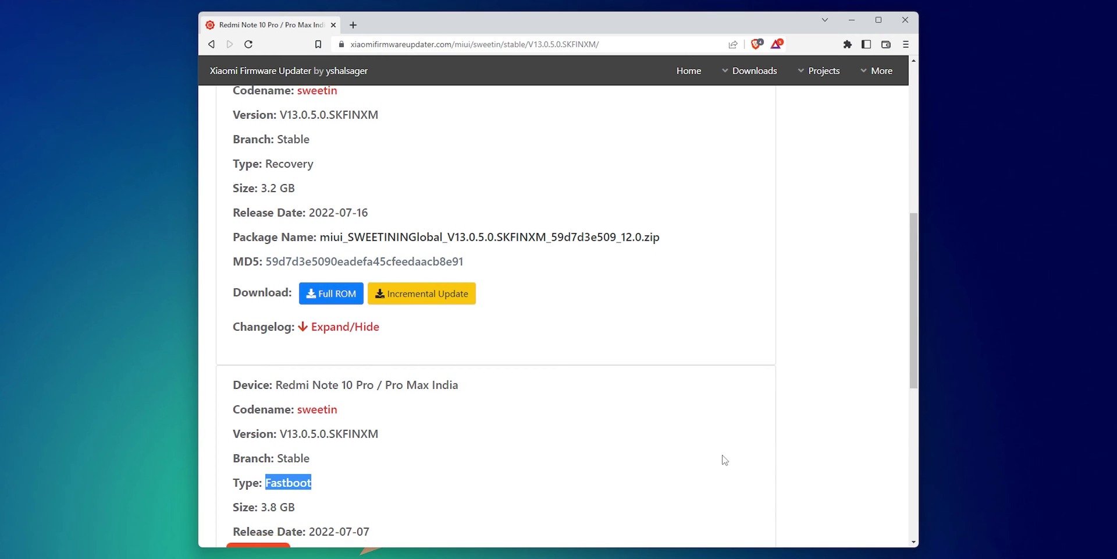
Download and save the 3.8 GB Fastboot Full ROM package (sweetin_in_global_images .tgz)
scroll(726, 457, down, 2)
scroll(725, 457, down, 2)
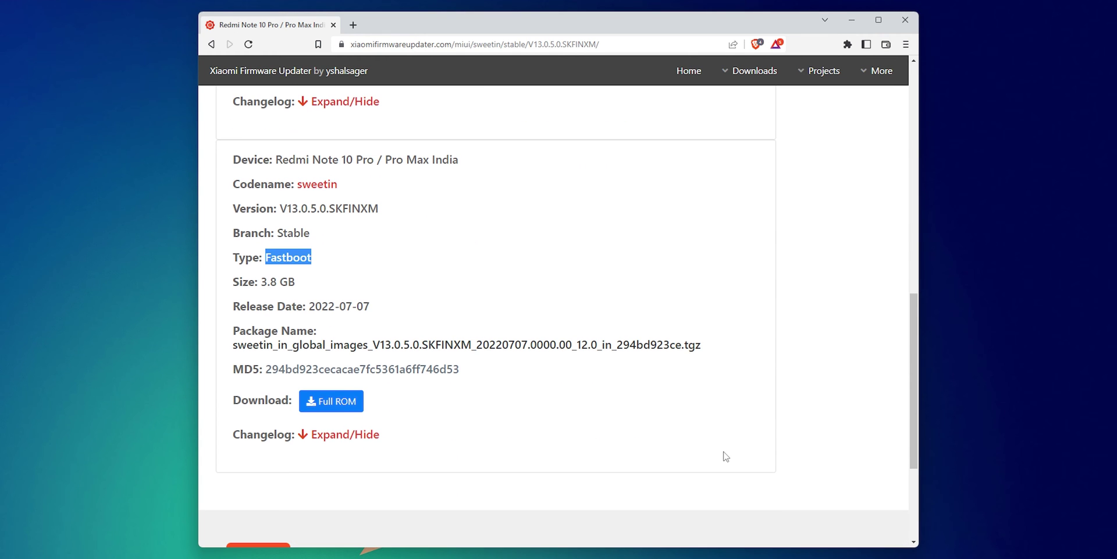
click(443, 426)
click(344, 411)
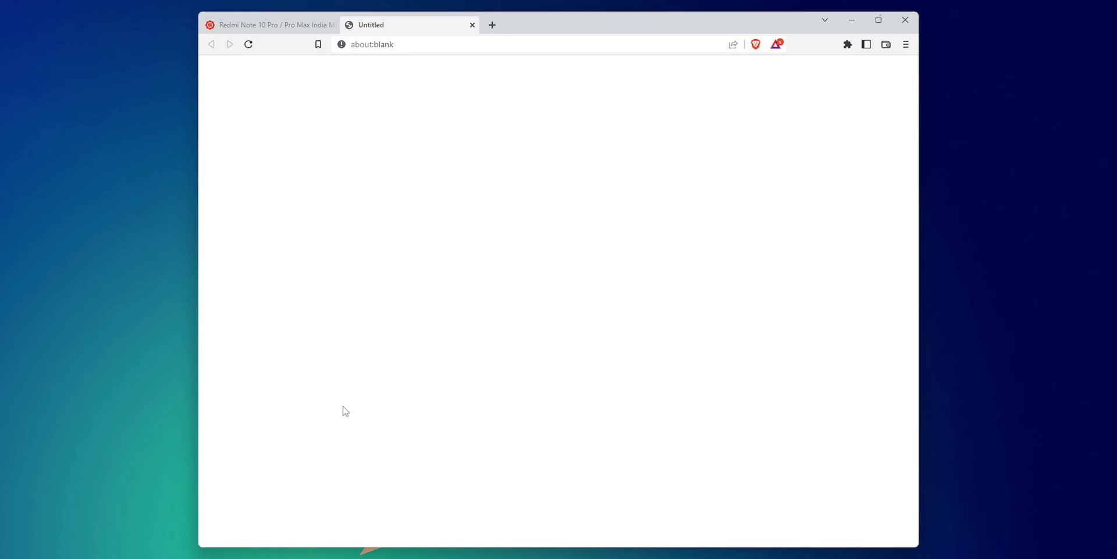
click(654, 305)
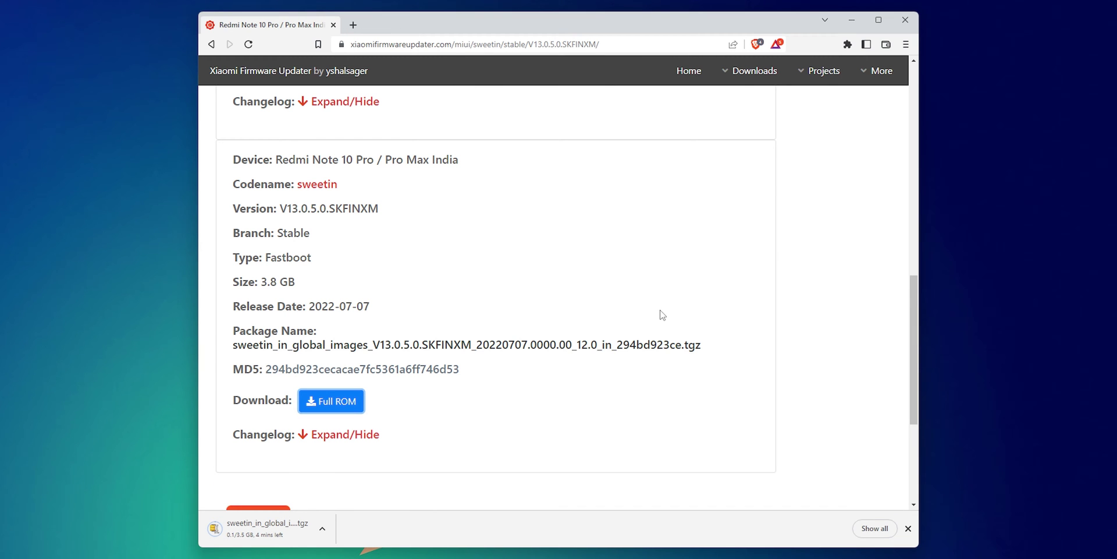
From the Kingston (D:) window, enter the platform-tools folder and launch cmd from its address bar
key(alt+Tab)
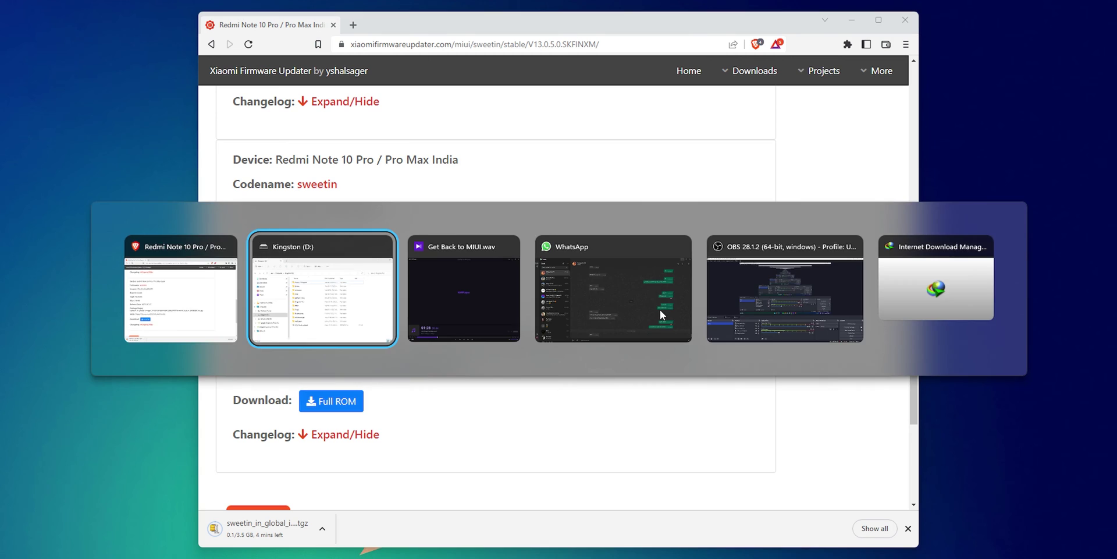
click(662, 314)
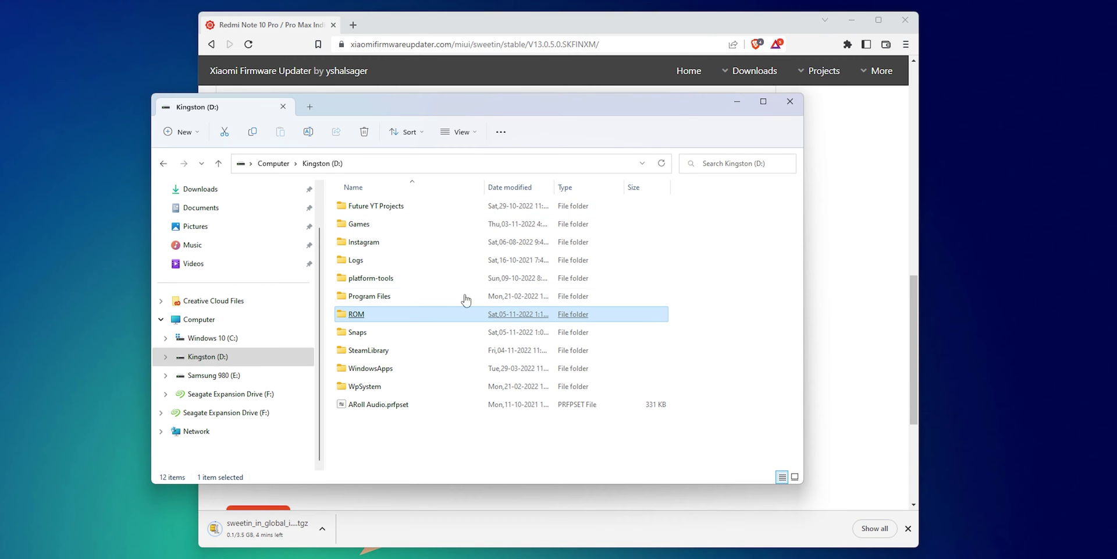
double_click(396, 279)
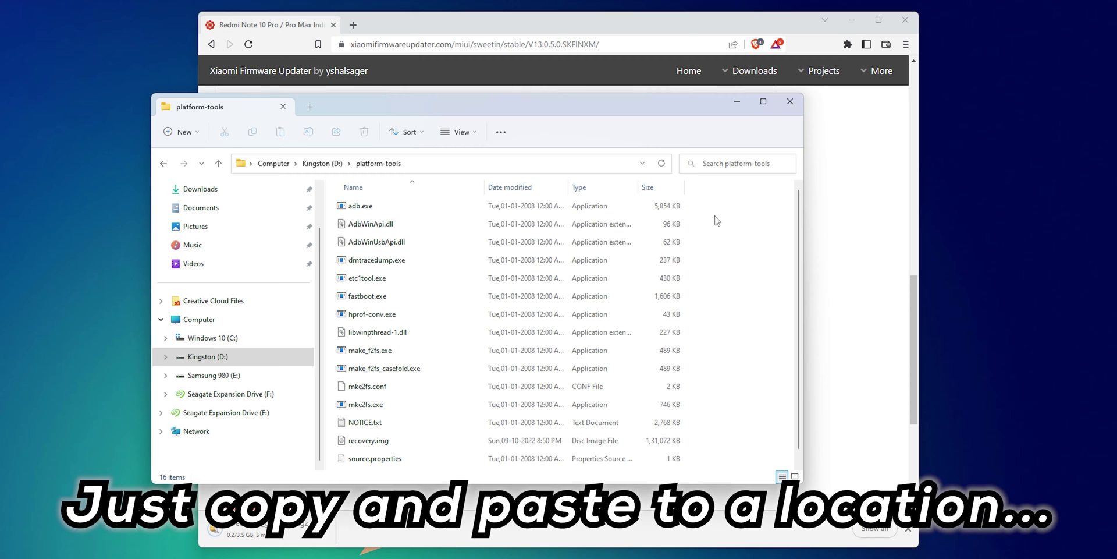
click(560, 164)
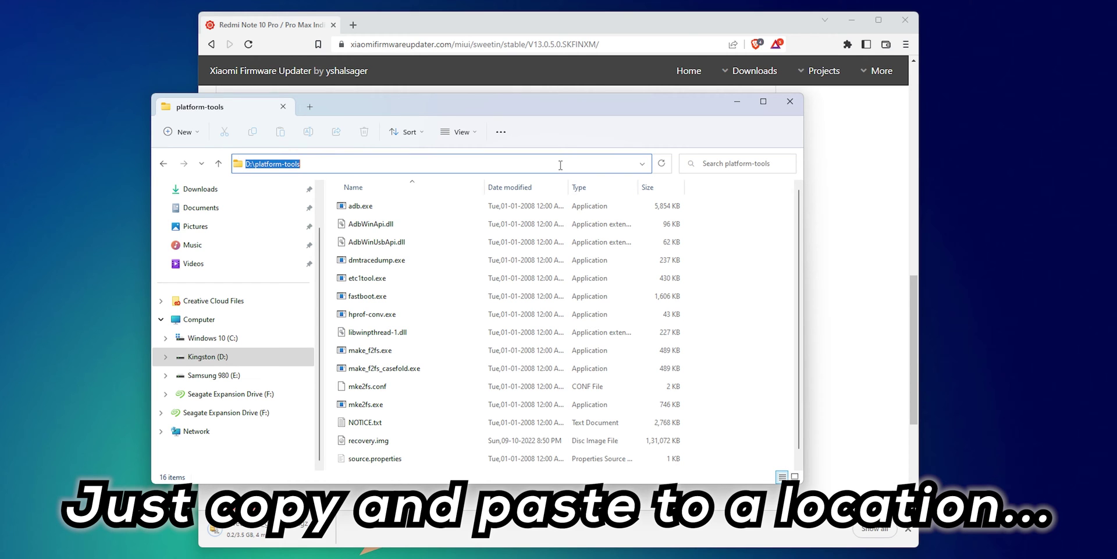
text(cm)
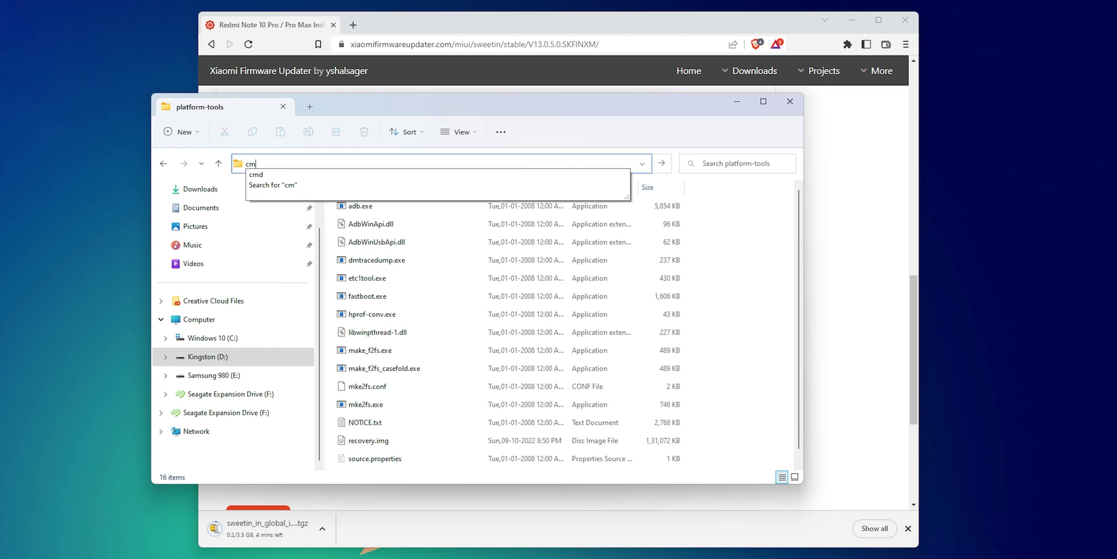
text(d)
key(Return)
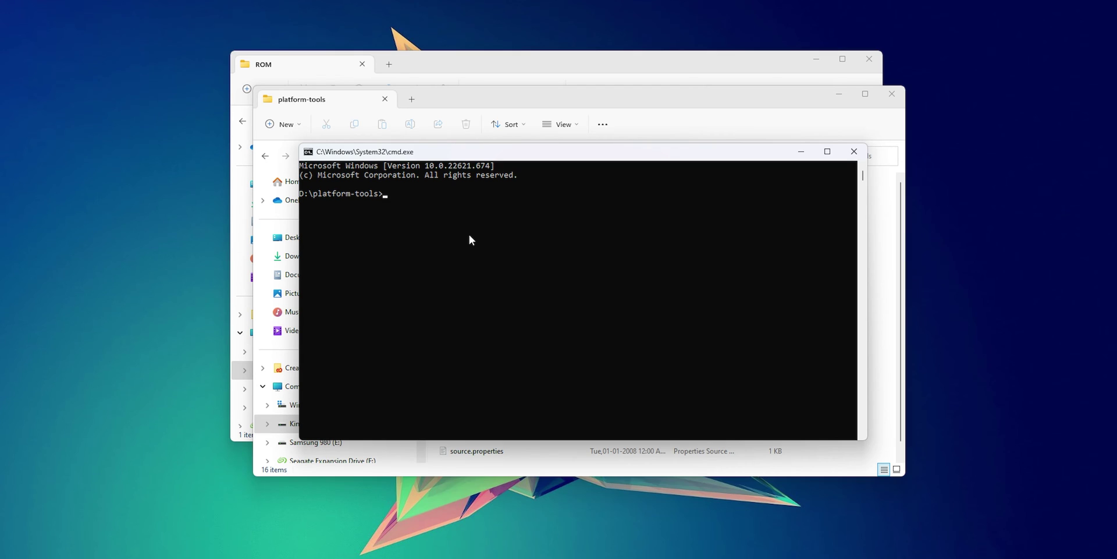
Run 'fastboot devices' to list the phone, copy its serial number, and switch to the ROM folder window
text(fastboot devices)
key(Return)
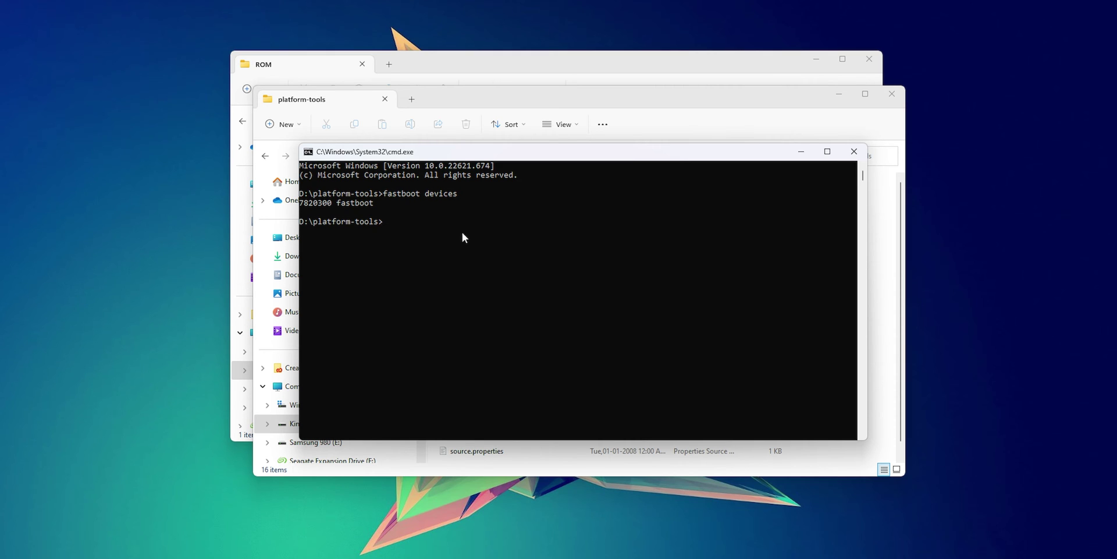
drag(316, 204, 362, 211)
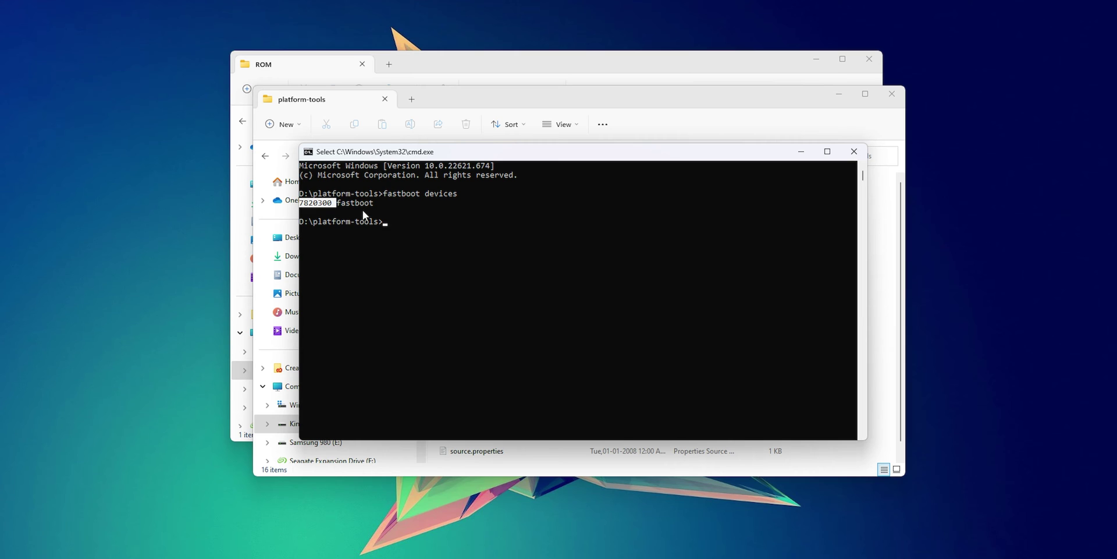
right_click(536, 236)
click(471, 71)
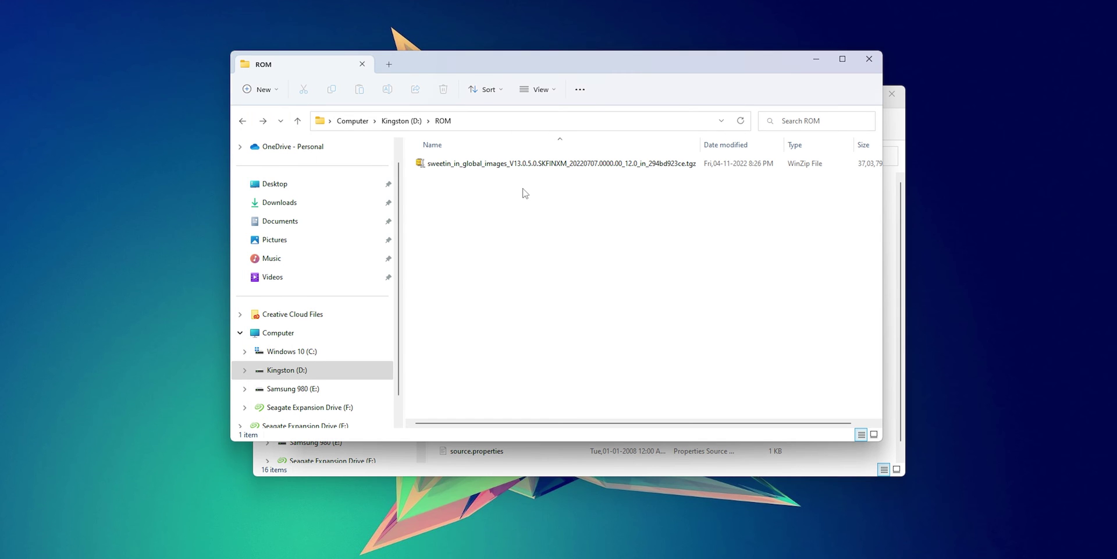
Uncheck 'Hide extensions for known file types' in Folder Options' View tab and confirm with OK
mouse_move(693, 170)
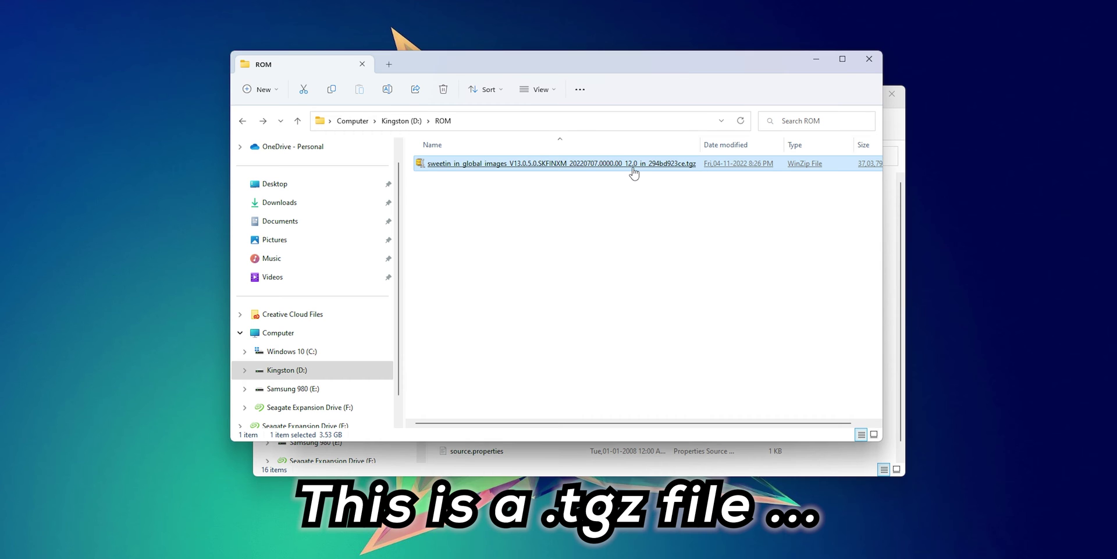
click(529, 204)
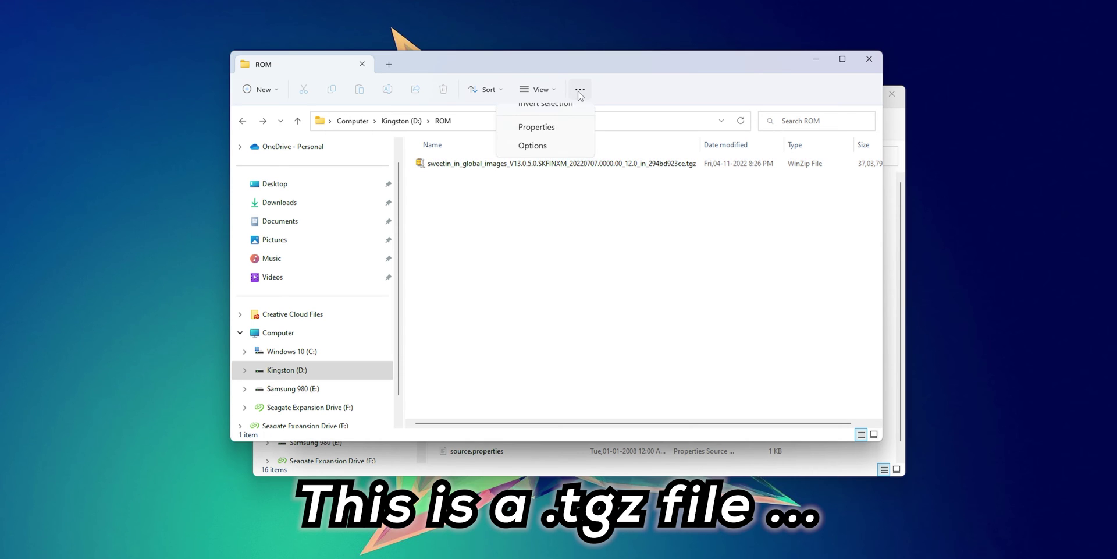
click(580, 90)
click(532, 240)
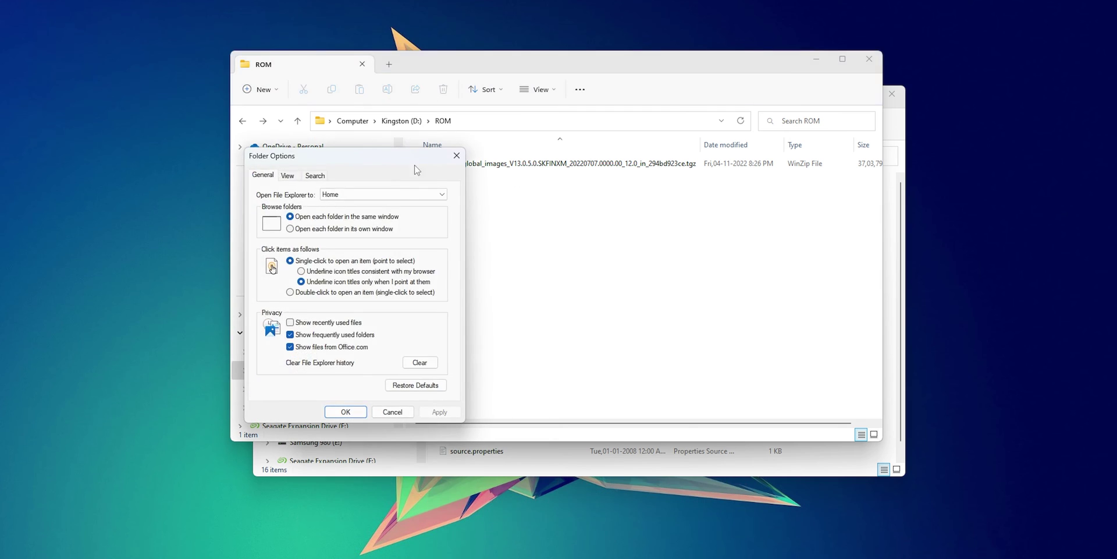
click(287, 175)
scroll(355, 314, down, 2)
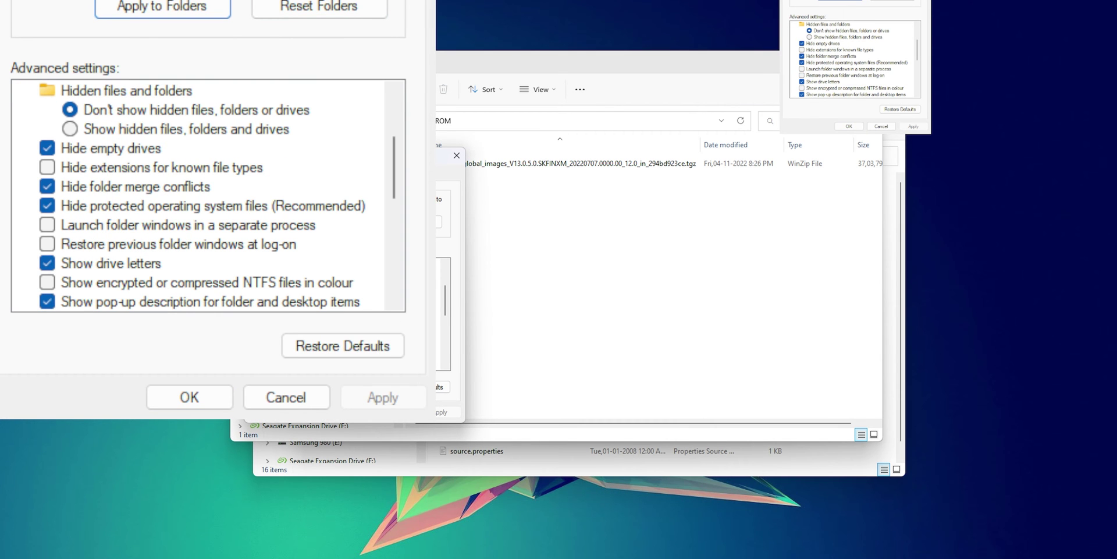
click(838, 49)
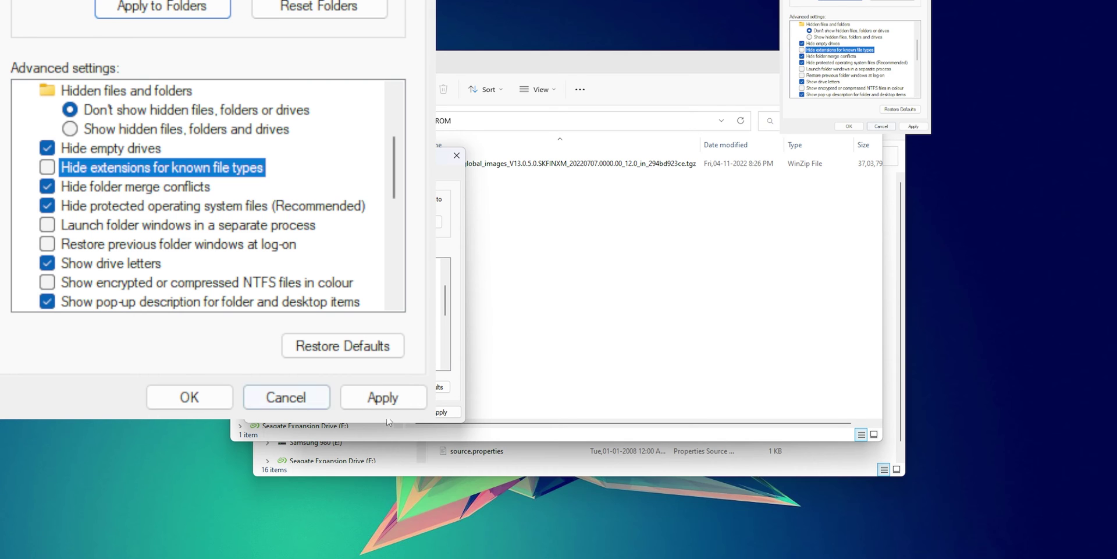
click(347, 411)
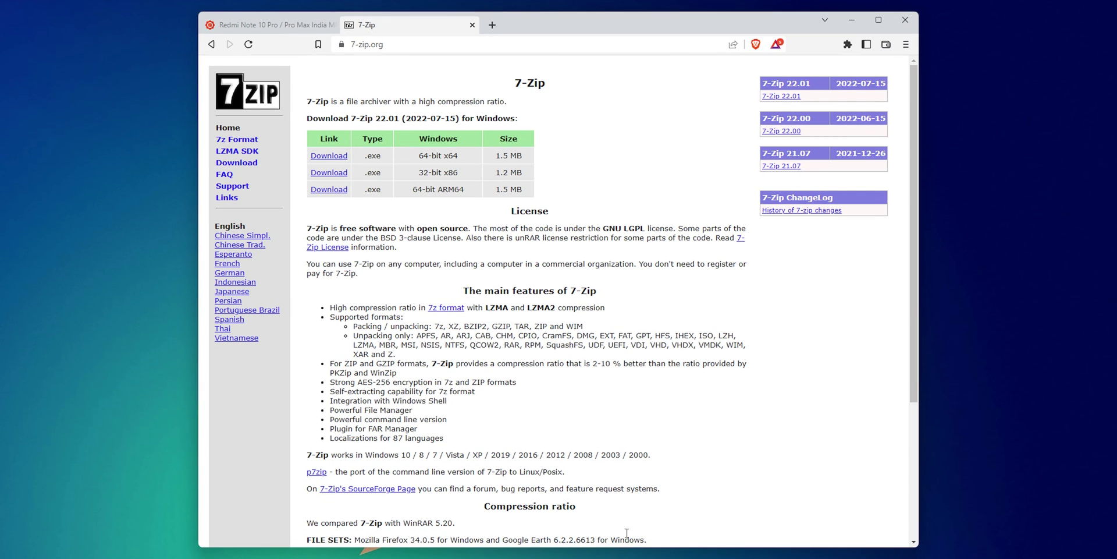
Scroll through the Windows download table on 7-zip.org
scroll(573, 190, down, 3)
scroll(574, 191, up, 3)
Minimize the browser and use 7-Zip's 'Extract to' on the .tgz ROM archive into a same-named folder
click(852, 21)
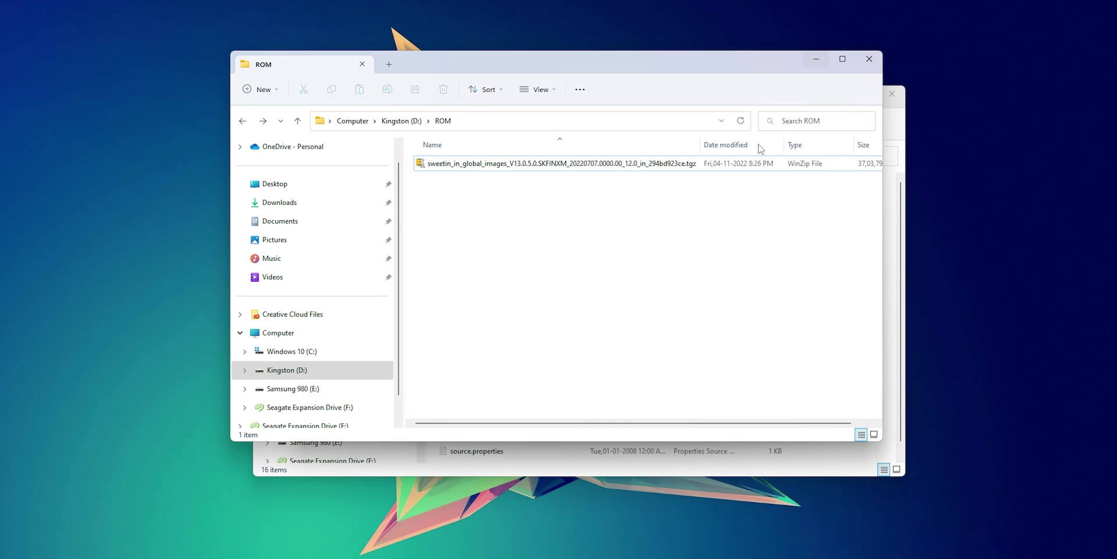
click(511, 173)
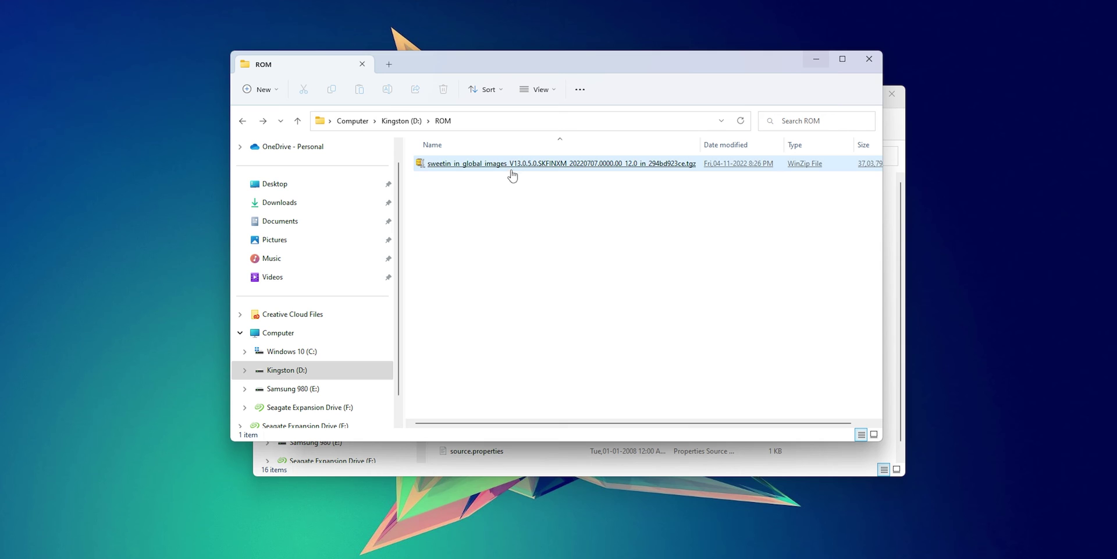
right_click(511, 173)
click(573, 348)
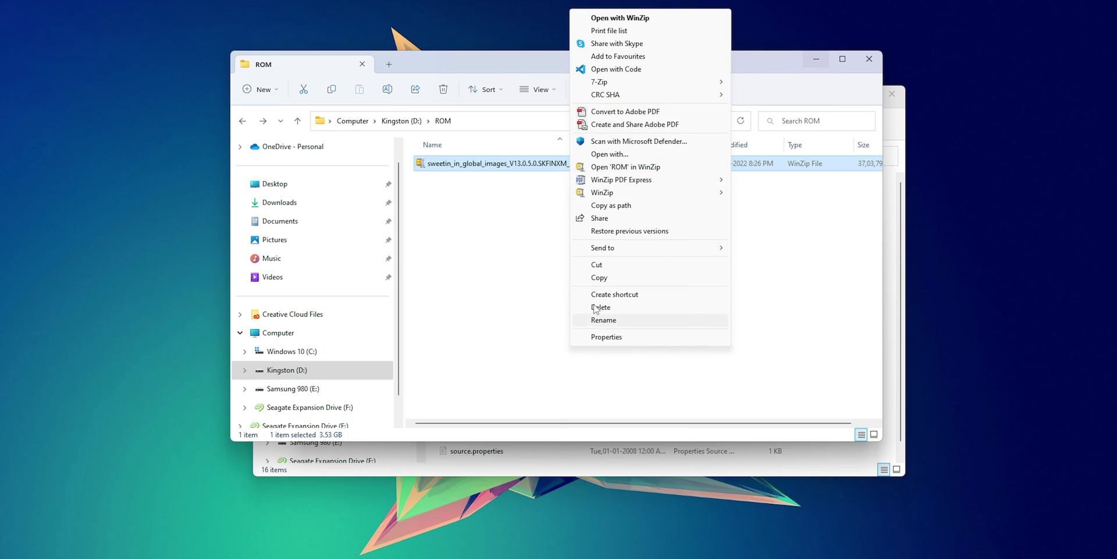
mouse_move(629, 86)
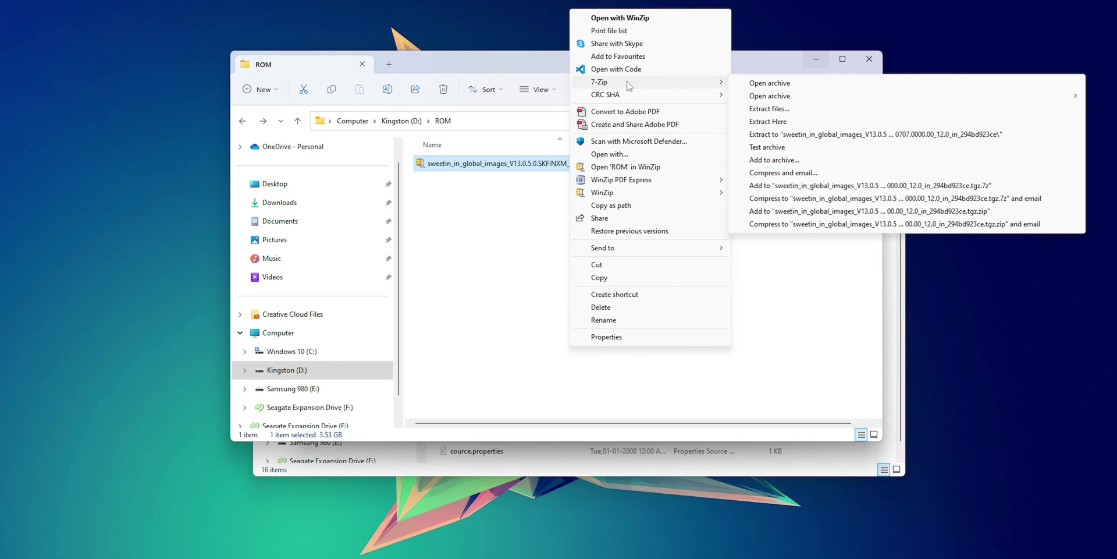
click(789, 135)
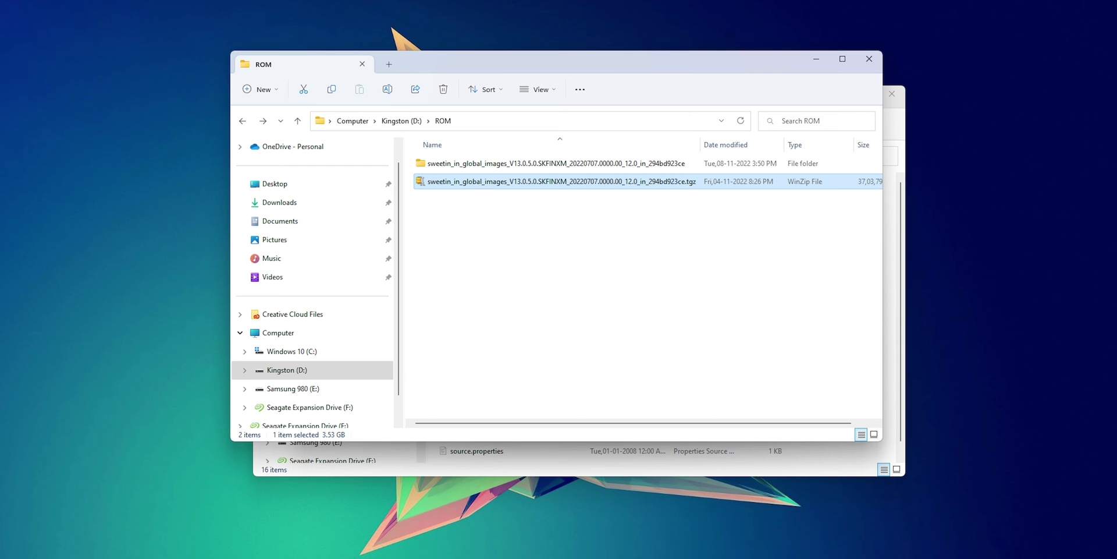
Inside that folder, extract the .tar file with 7-Zip into a sweetin_in_global_images folder
double_click(578, 167)
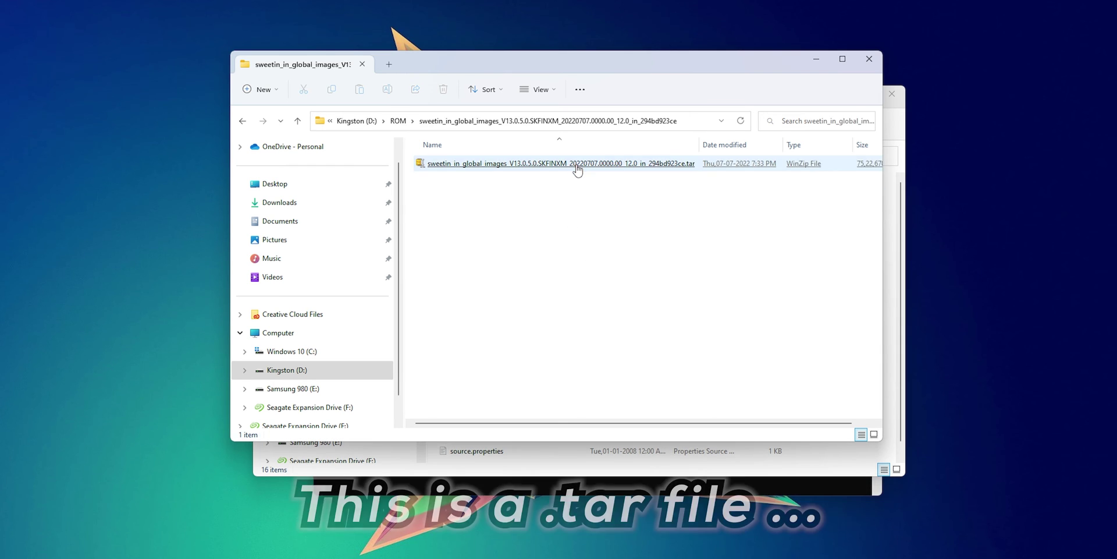
click(696, 170)
right_click(662, 173)
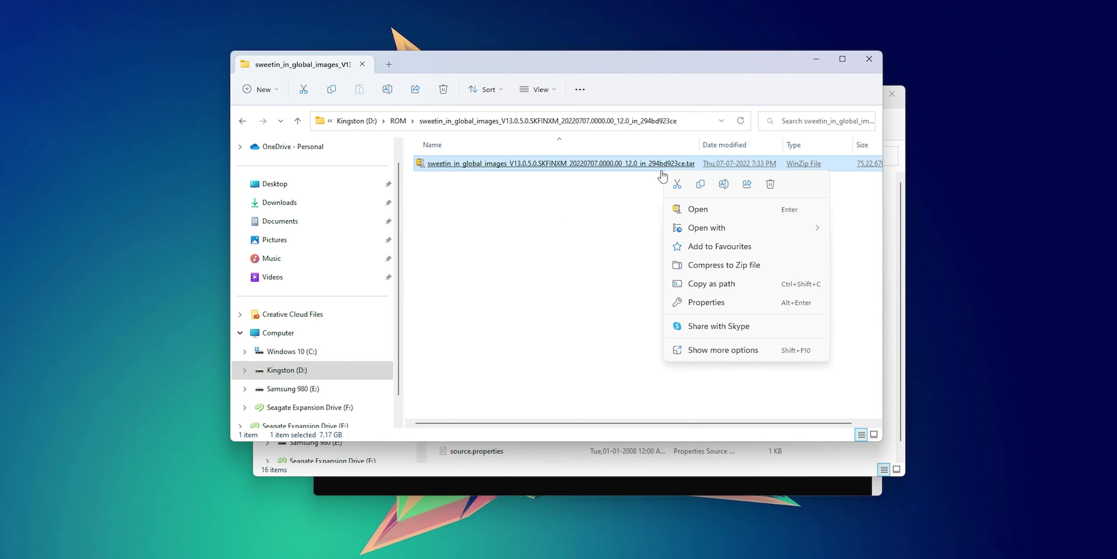
click(715, 349)
mouse_move(732, 87)
click(521, 140)
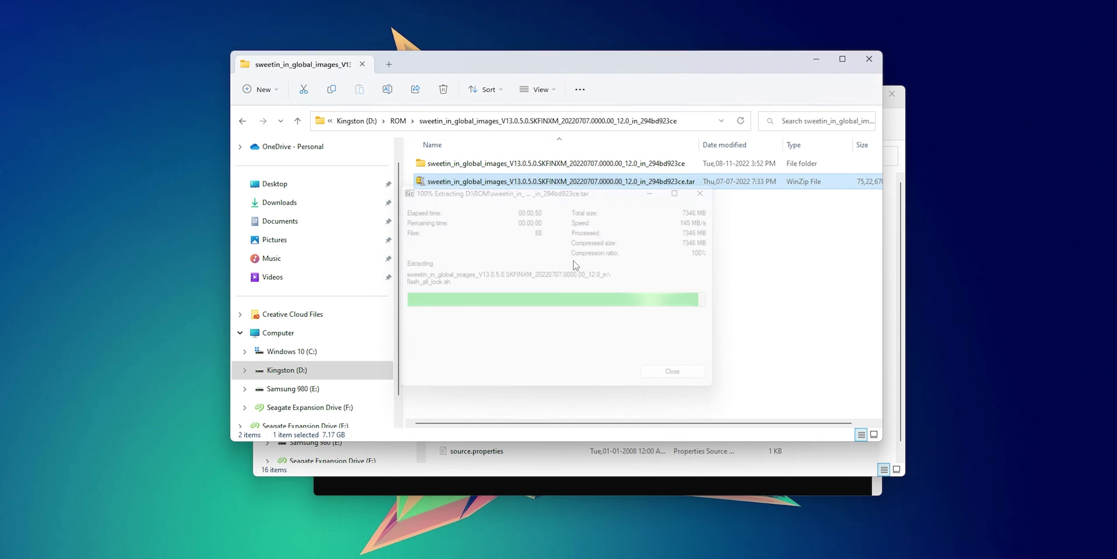
click(527, 165)
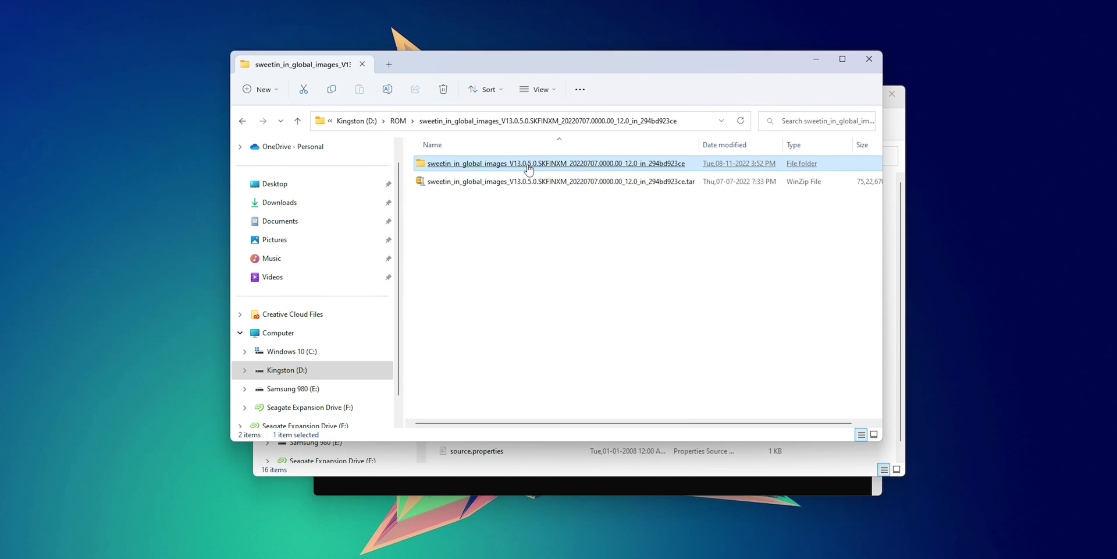
Open the inner sweetin_in_global_images folder, sort by Type, and select the flash_all .bat scripts together
double_click(530, 165)
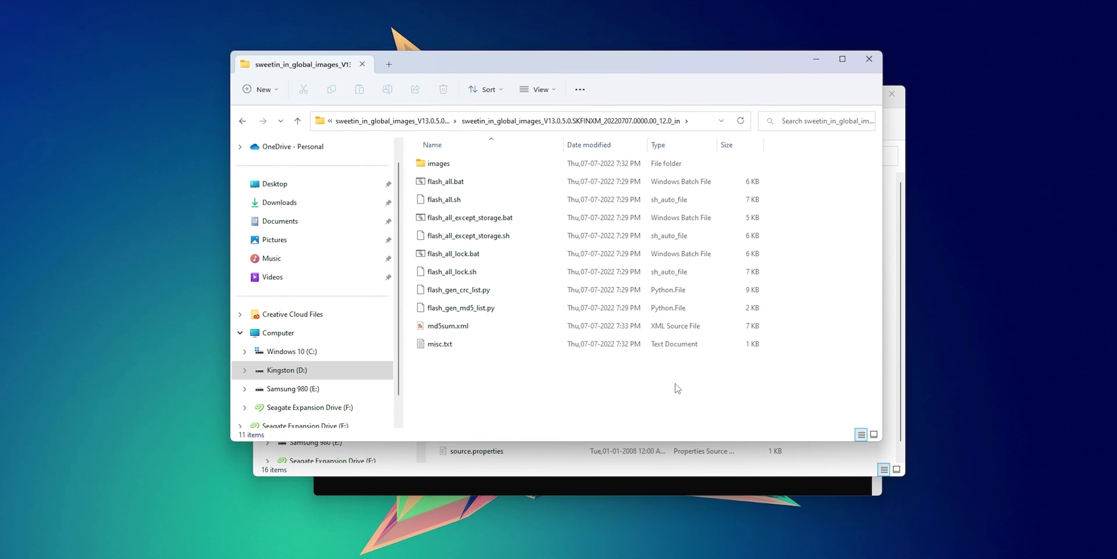
click(667, 145)
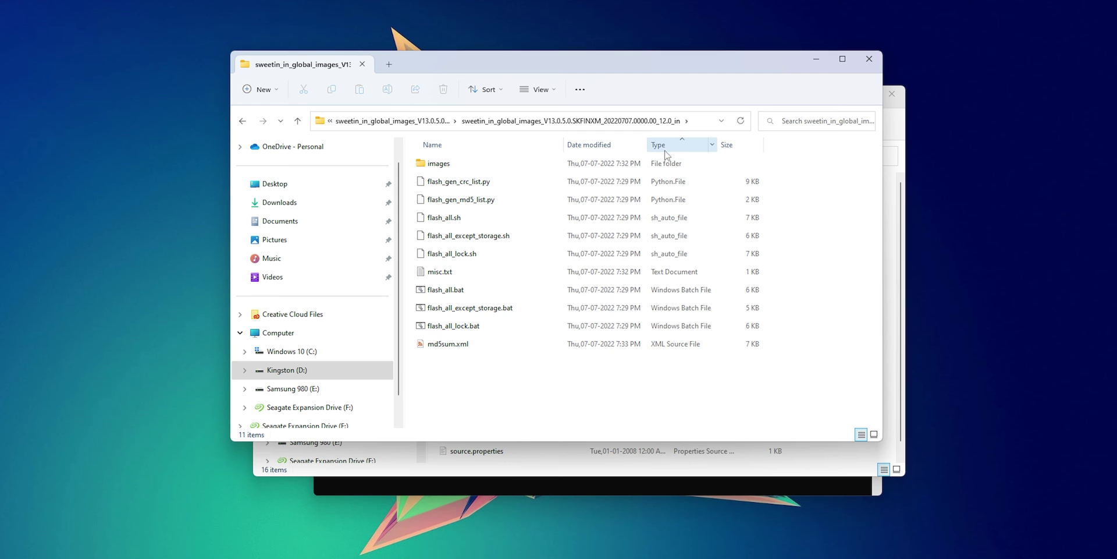
drag(791, 333, 437, 281)
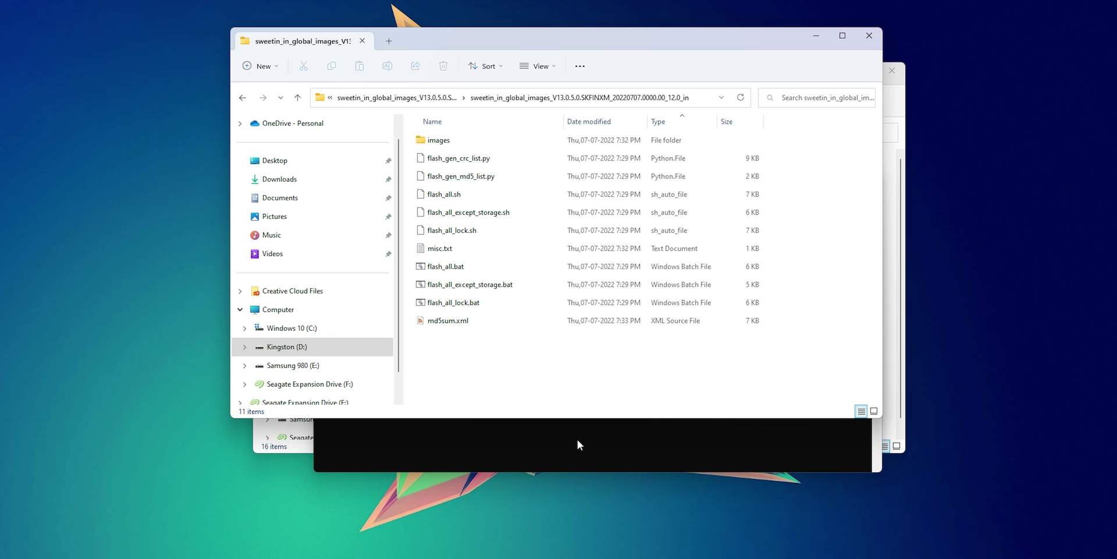
Insert the full path of the ROM's flash_all.bat at the D:\platform-tools command prompt
click(482, 267)
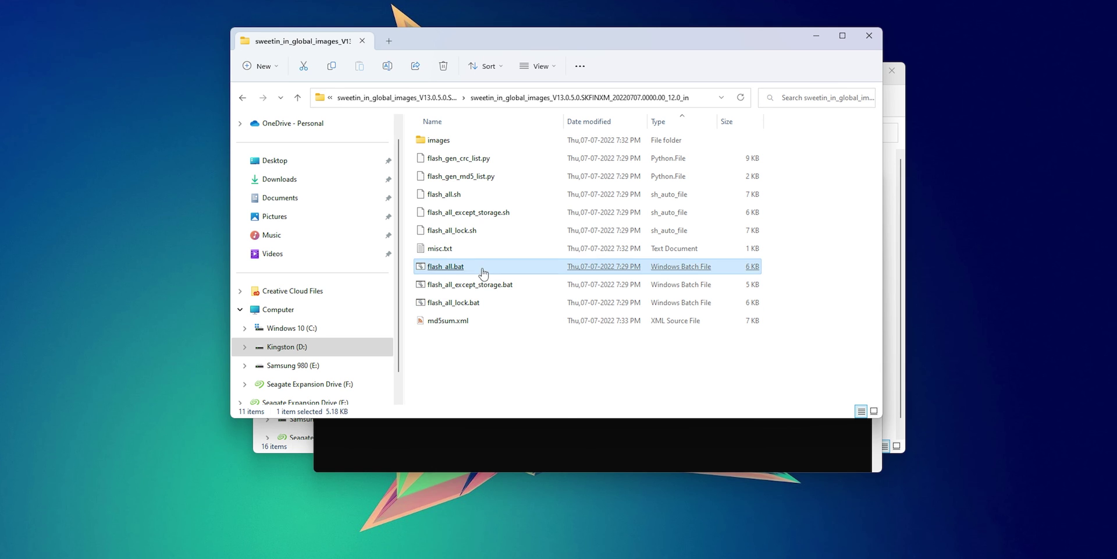
drag(488, 273, 592, 404)
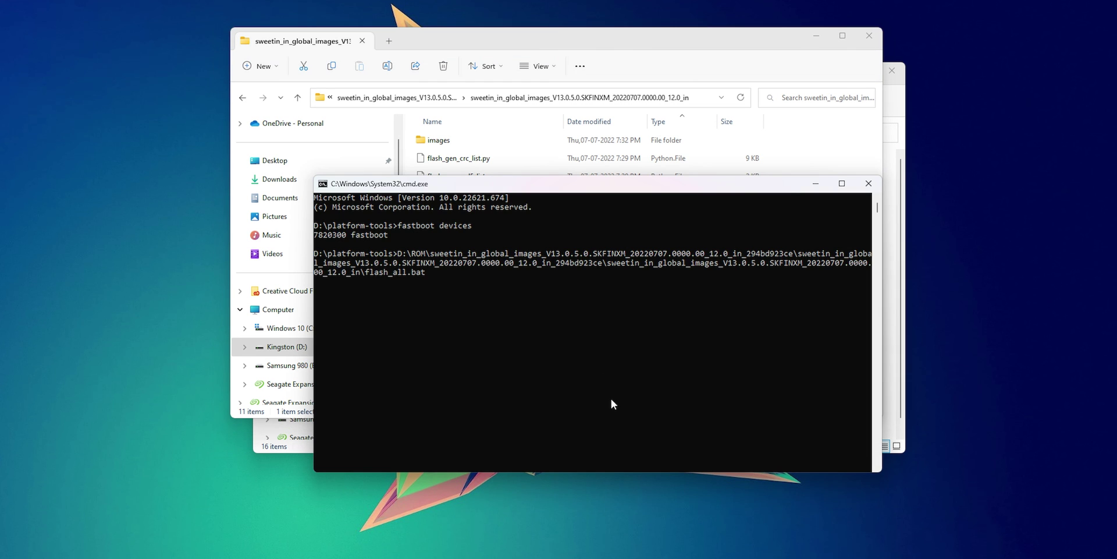